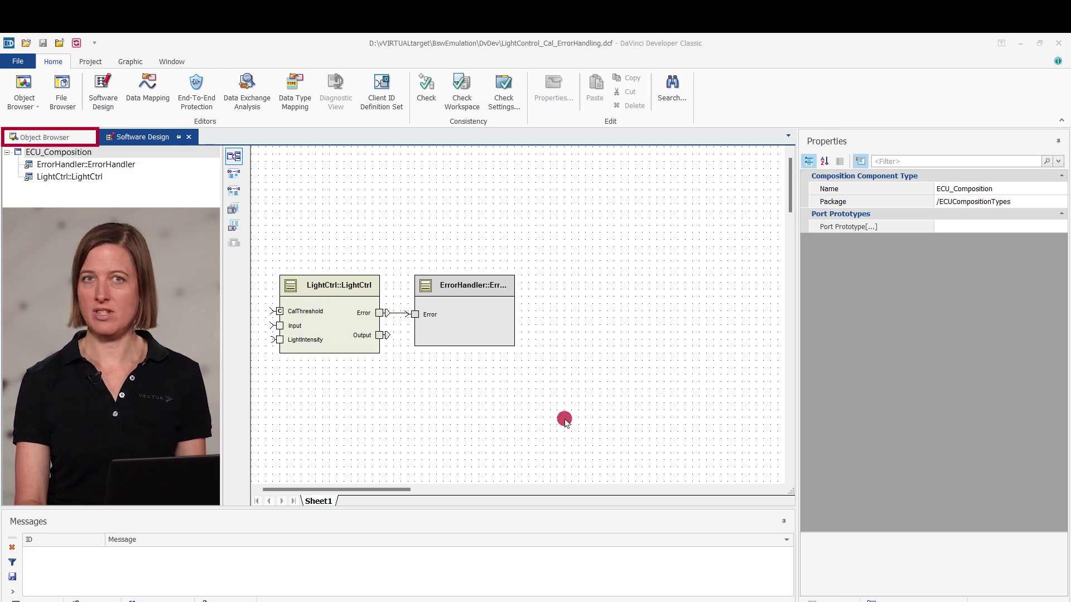
# - Export ECU_Composition from the Object Browser through XML System Export
pyautogui.click(58, 136)
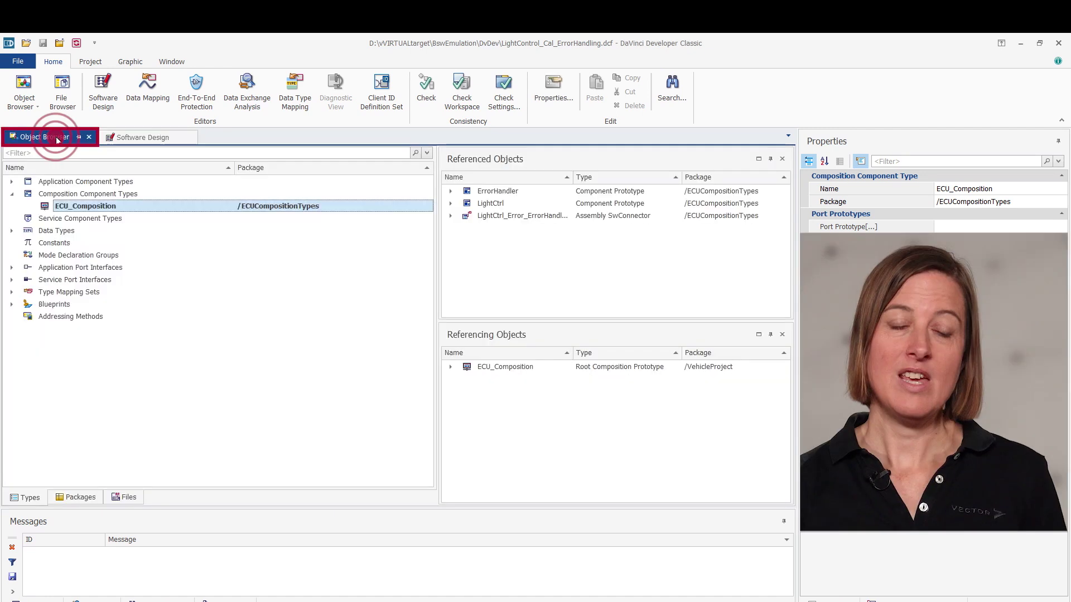
pyautogui.rightClick(80, 205)
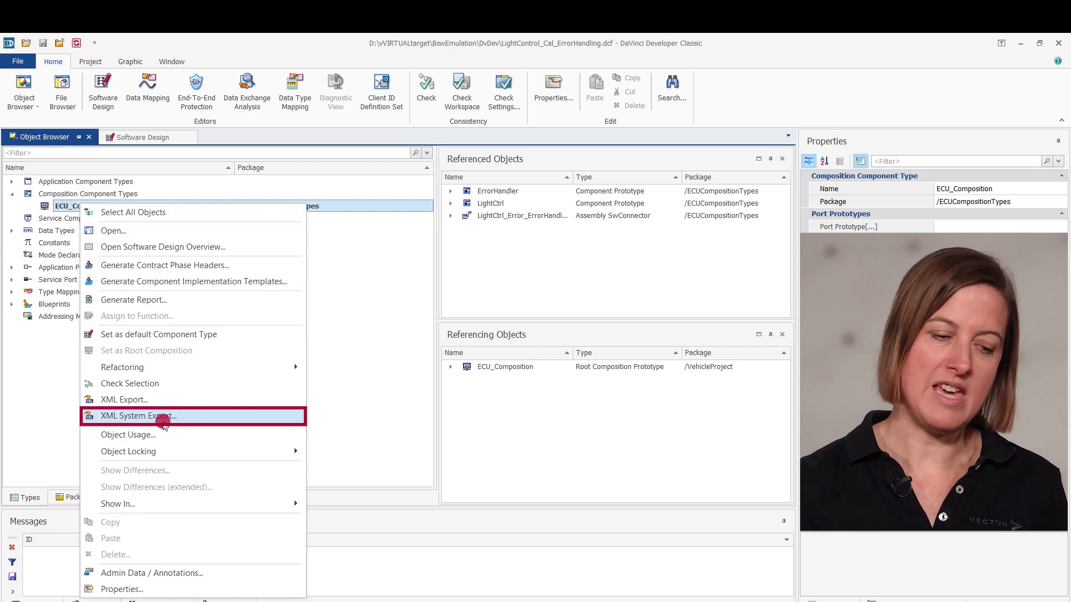
pyautogui.click(163, 413)
pyautogui.click(431, 453)
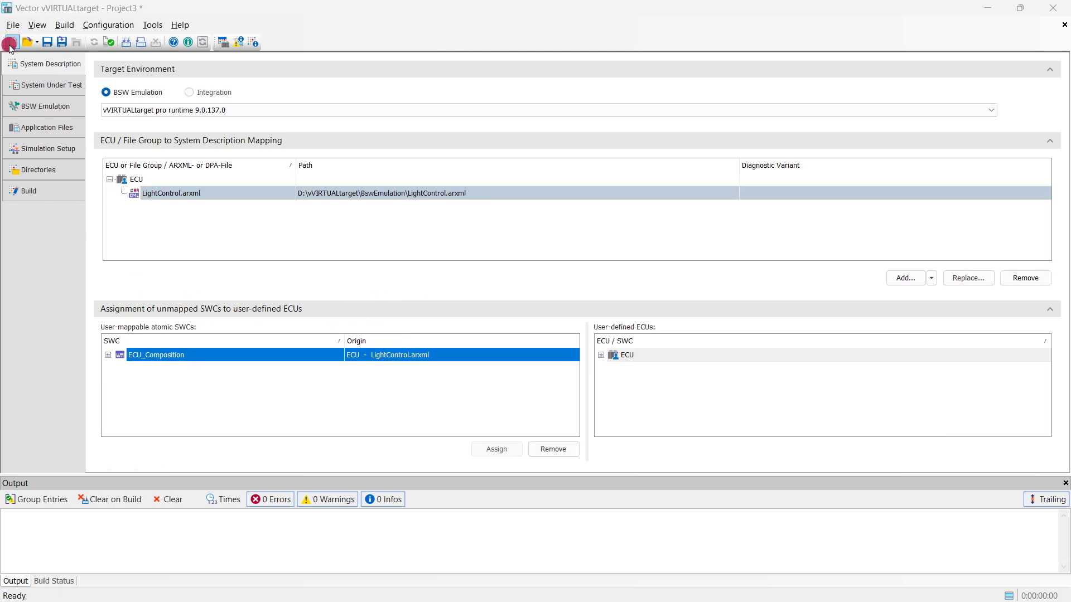
# - Use Save project as to store the vVirtualTarget project under the name LightControl
pyautogui.click(13, 26)
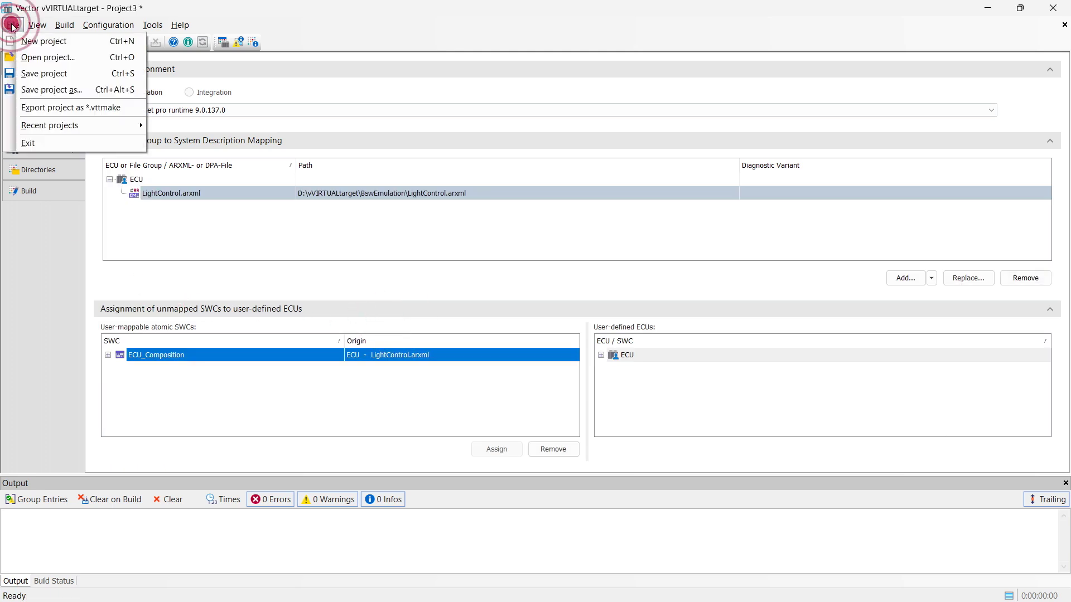
pyautogui.click(59, 89)
pyautogui.write('L')
pyautogui.write('l')
pyautogui.click(896, 569)
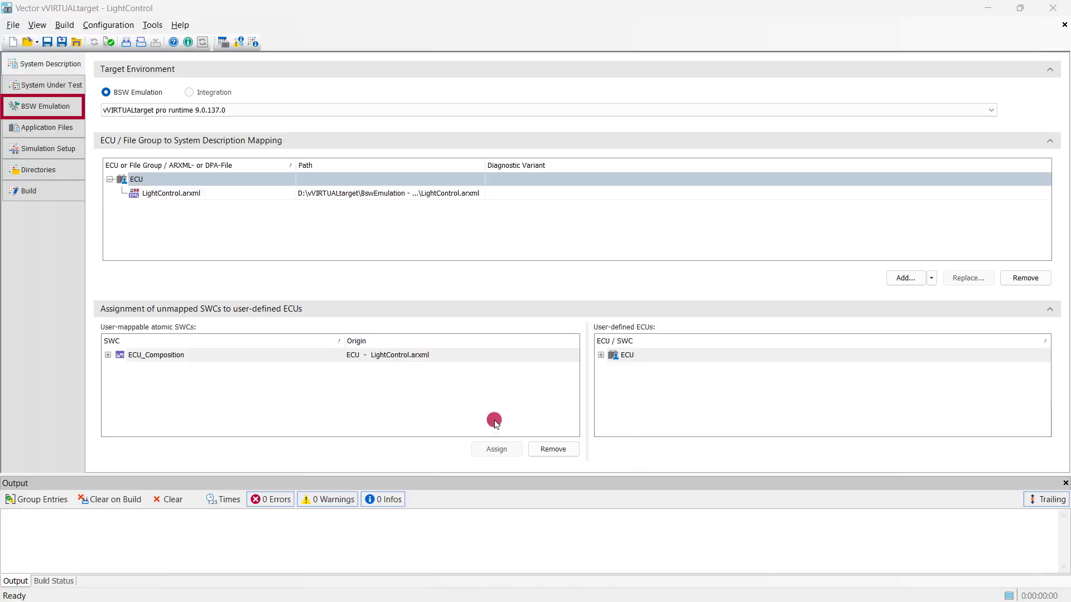
# - Open the BSW Emulation page's EcuM tab, showing infinite run duration and Sleep shutdown target
pyautogui.click(45, 101)
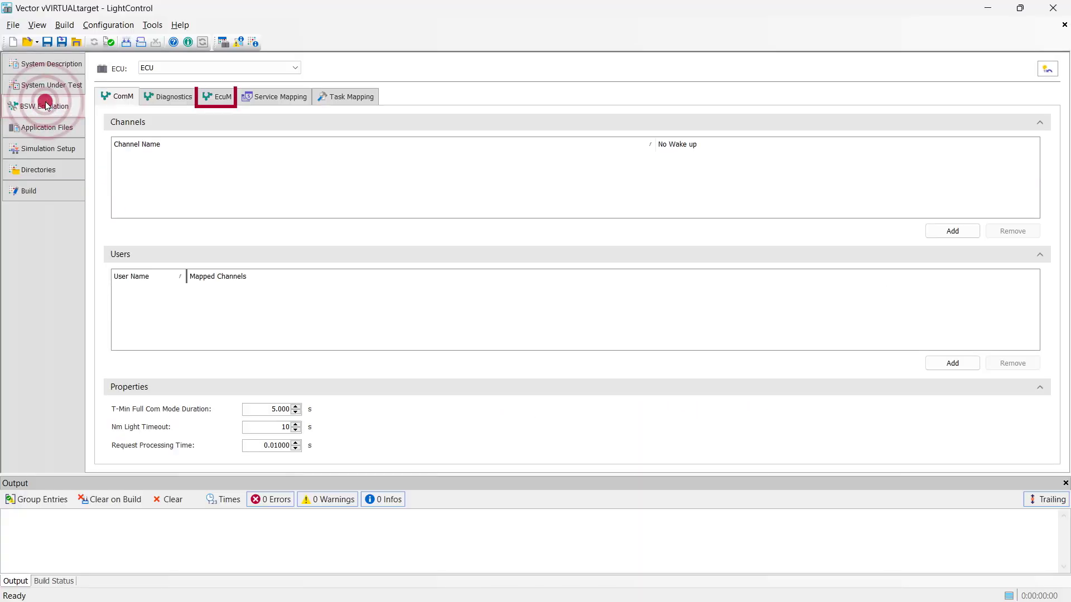
pyautogui.click(221, 97)
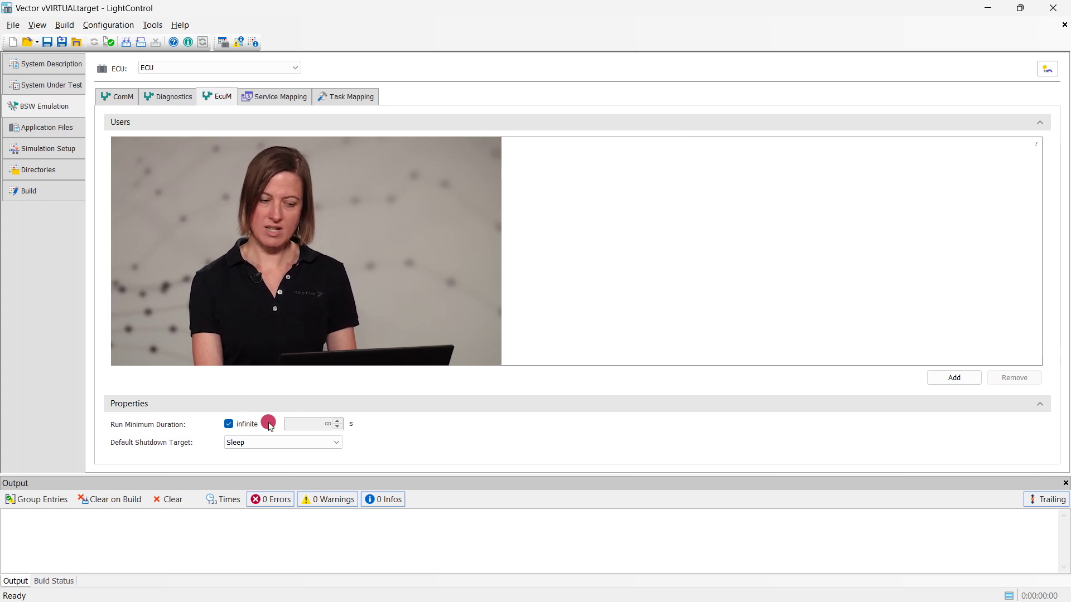
# - Build the virtual ECU with the Debug configuration and review each step in Build Status
pyautogui.click(54, 203)
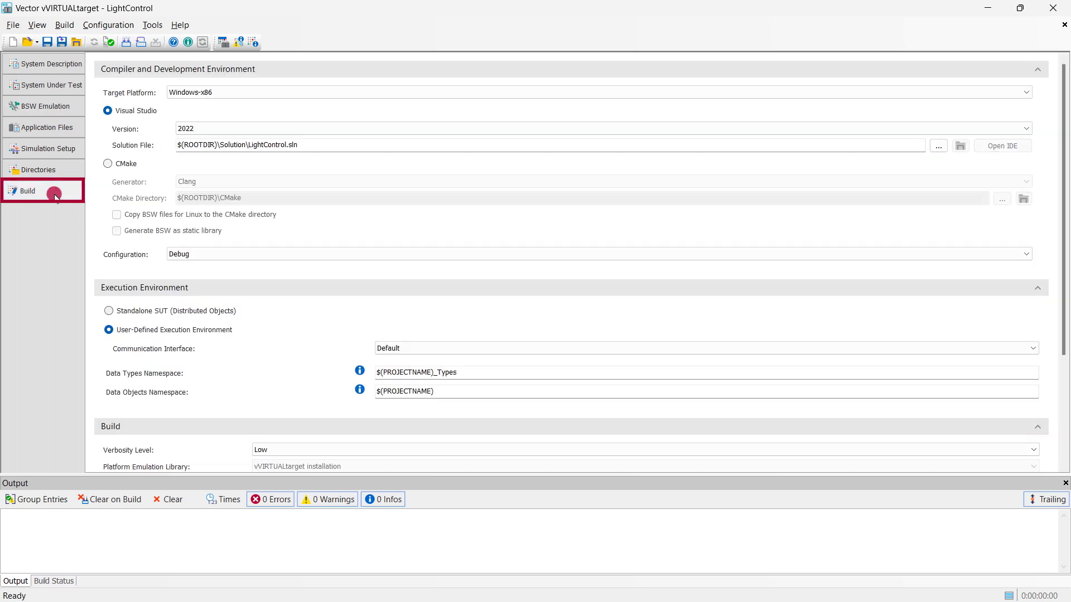
pyautogui.click(224, 254)
pyautogui.click(222, 265)
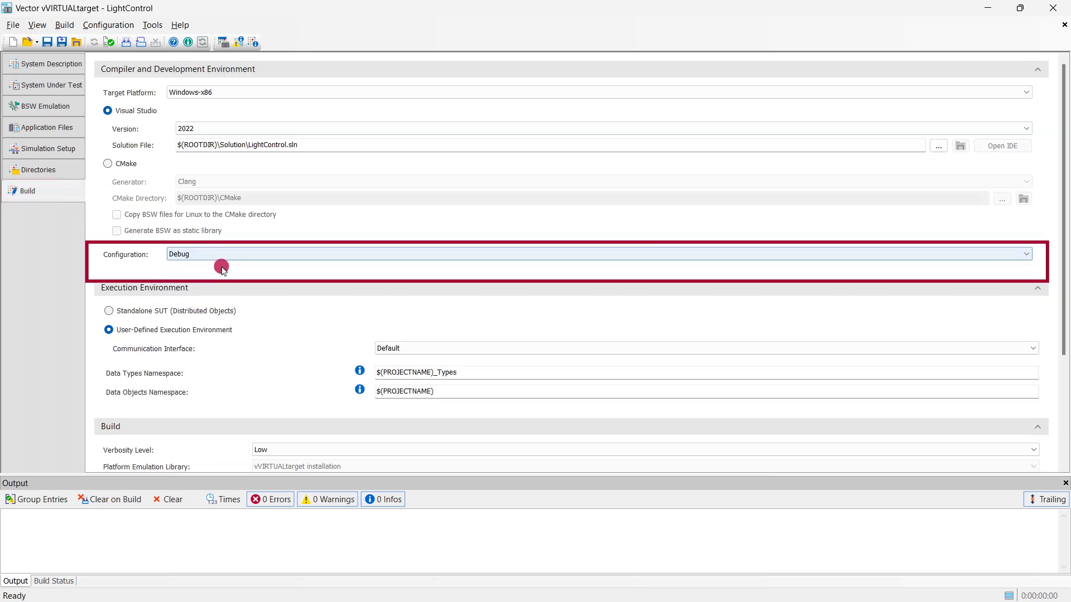
pyautogui.moveTo(1061, 304); pyautogui.dragTo(1061, 414)
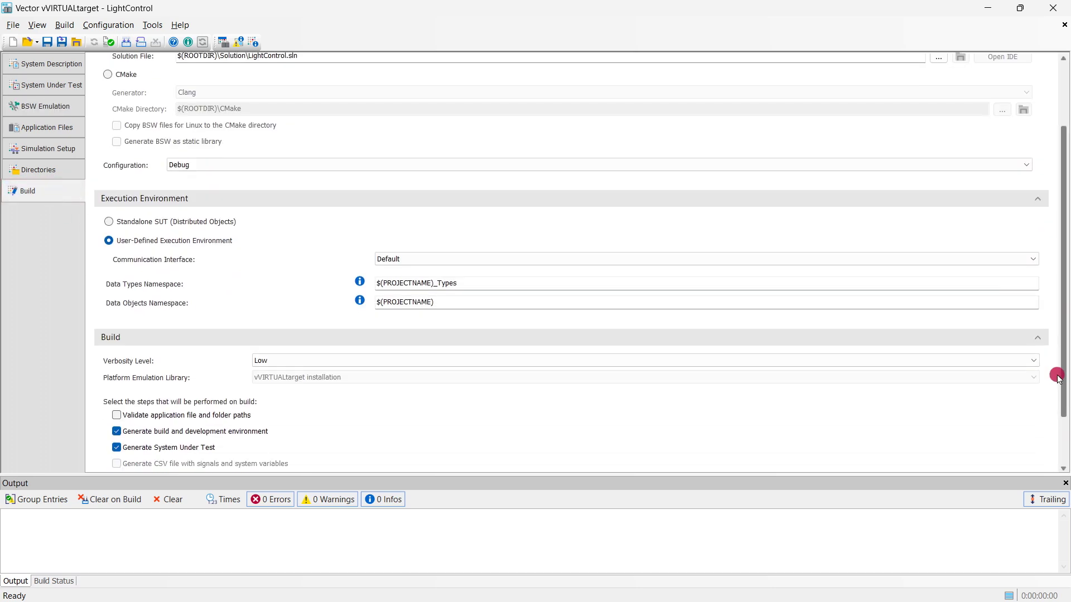
pyautogui.click(834, 447)
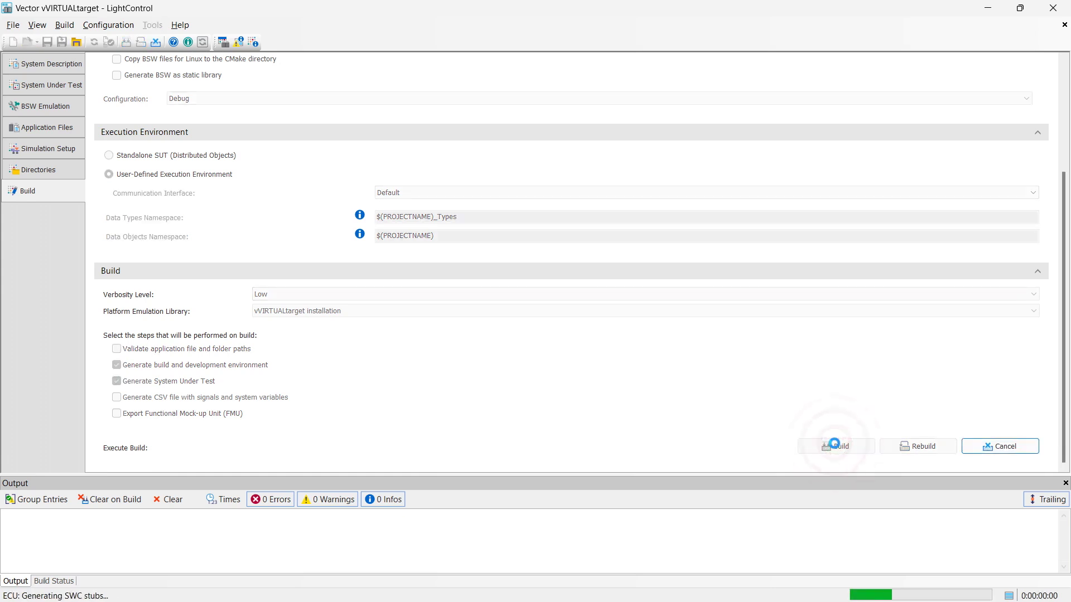
pyautogui.click(52, 581)
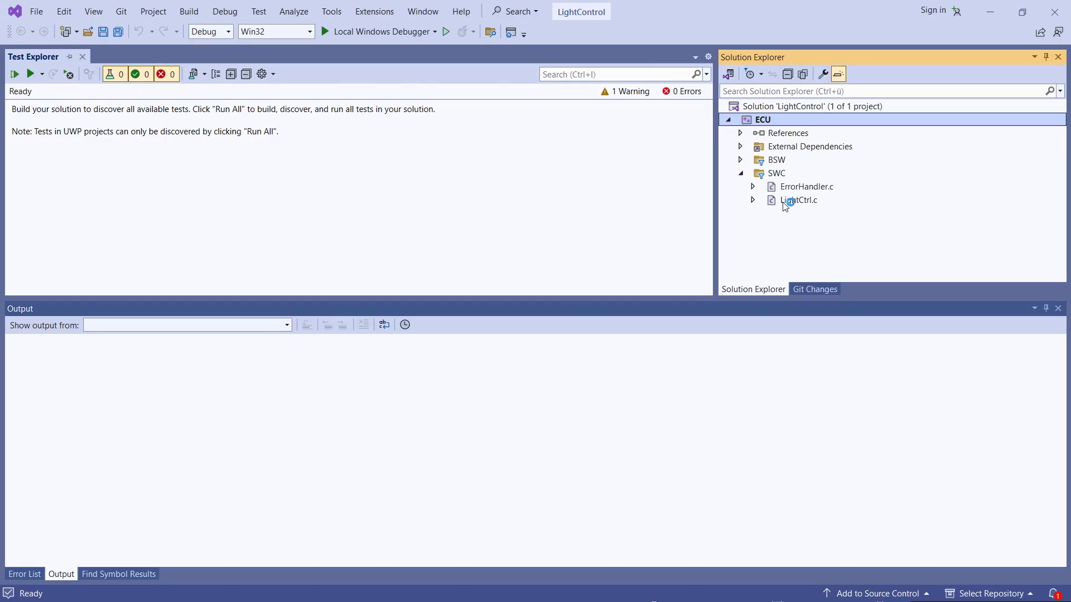
# - Open LightCtrl.c from the generated Visual Studio solution
pyautogui.doubleClick(785, 204)
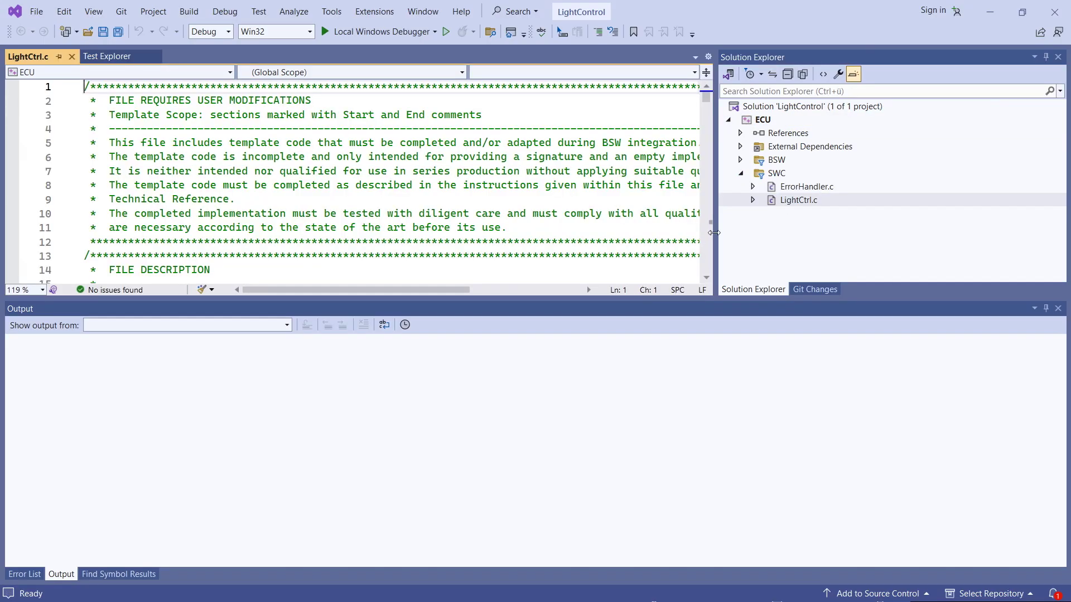
pyautogui.scroll(-20, 527, 204)
pyautogui.scroll(-8, 526, 205)
pyautogui.scroll(-10, 526, 204)
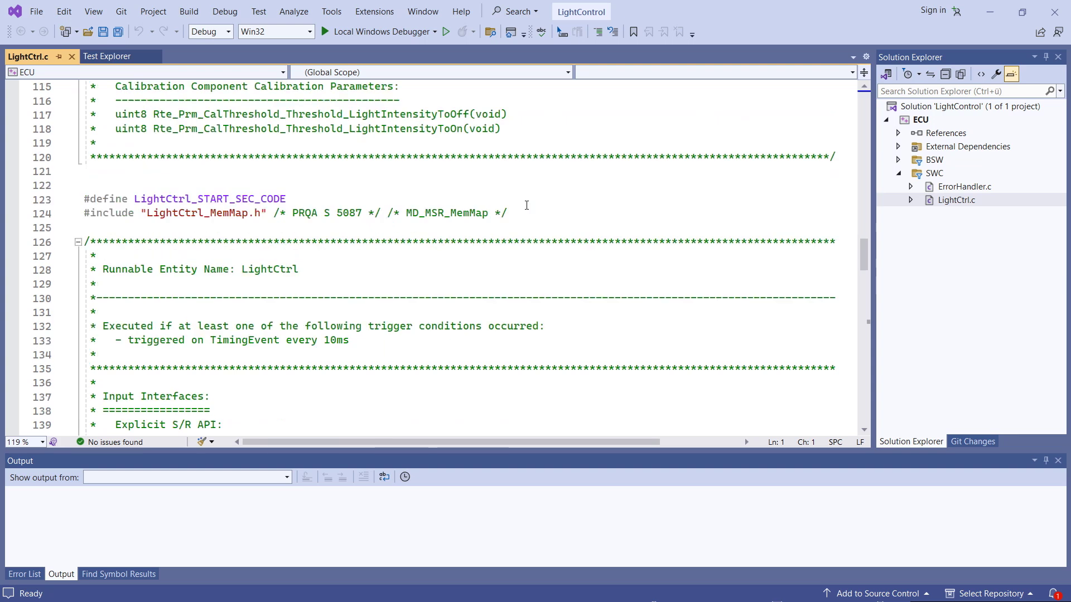
pyautogui.scroll(-7, 519, 201)
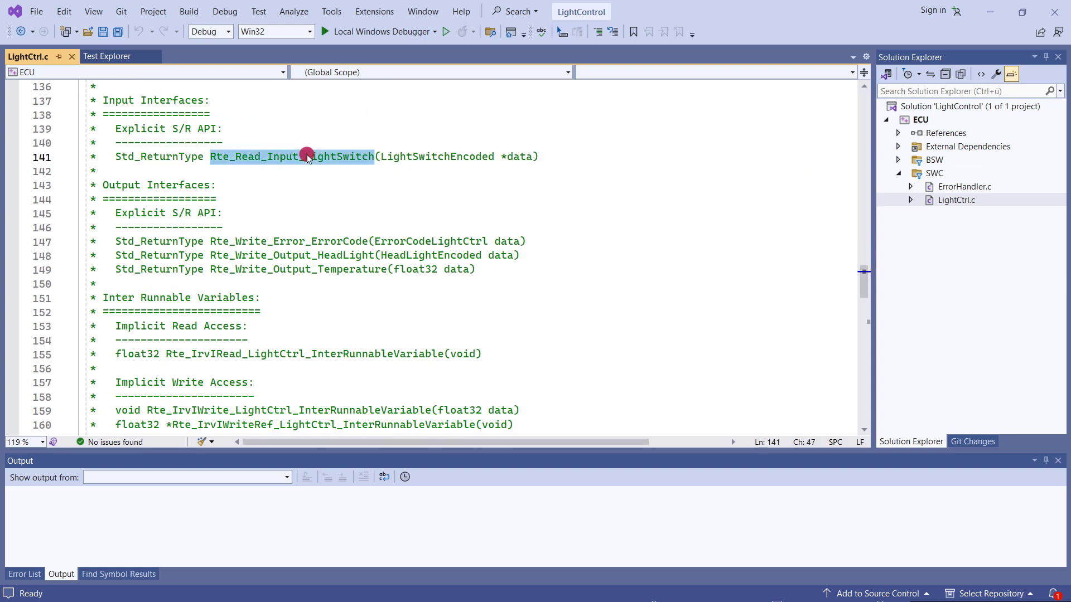
pyautogui.scroll(-5, 320, 226)
pyautogui.scroll(-4, 320, 225)
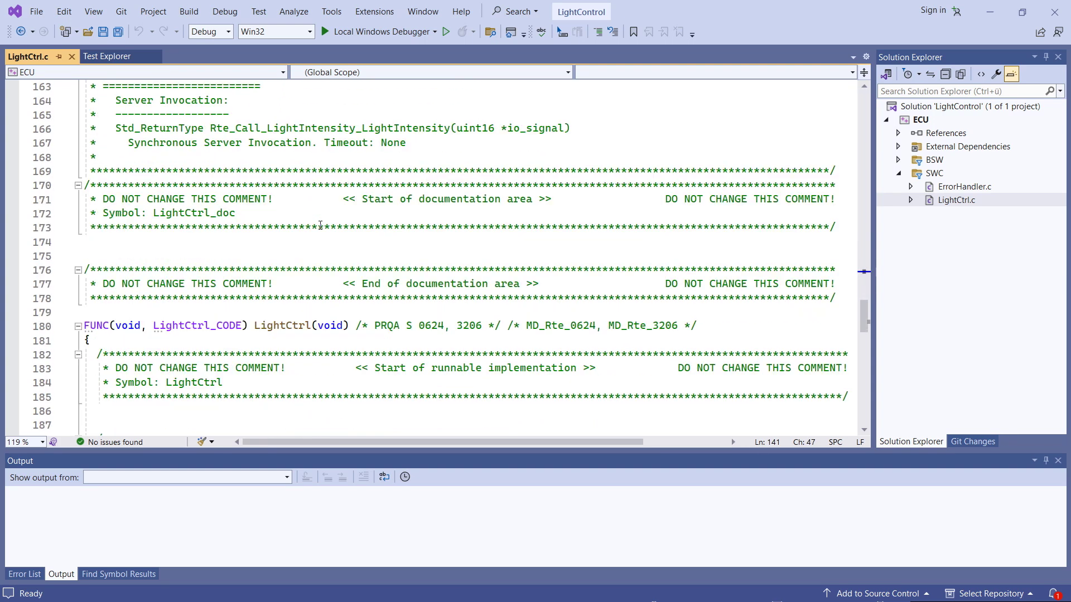
pyautogui.scroll(-2, 166, 322)
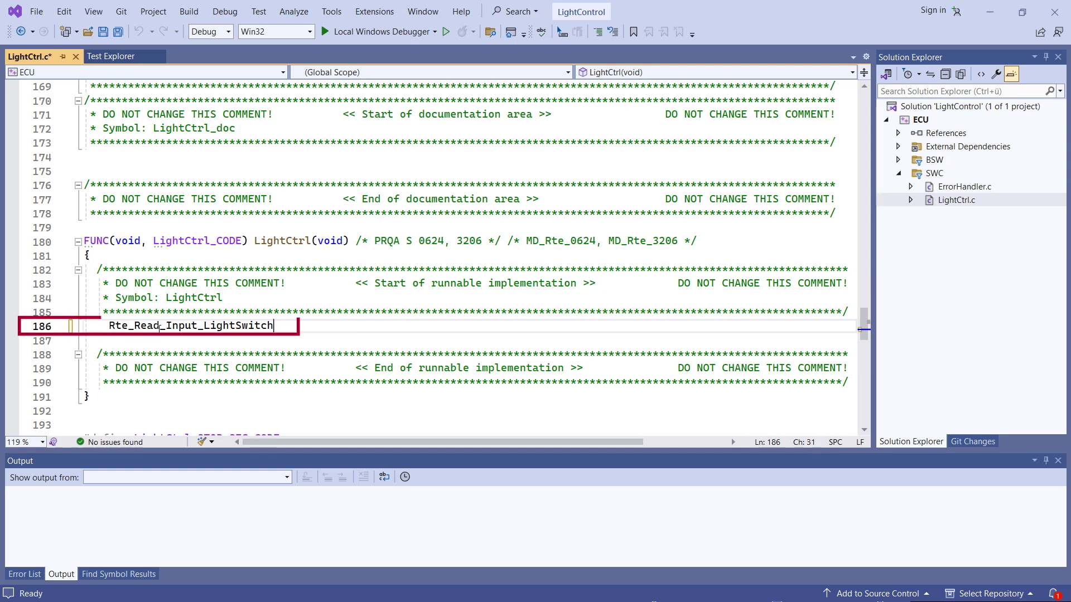
pyautogui.moveTo(191, 326)
pyautogui.write('(')
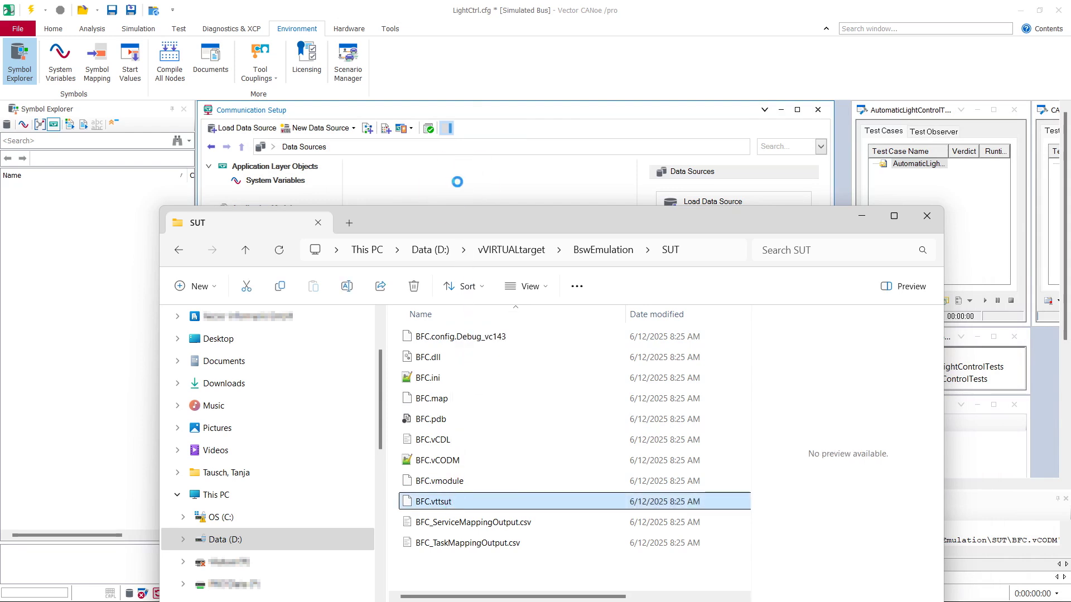
# - Confirm loading BFC.vttsut from the SUT folder as the system under test
pyautogui.click(187, 126)
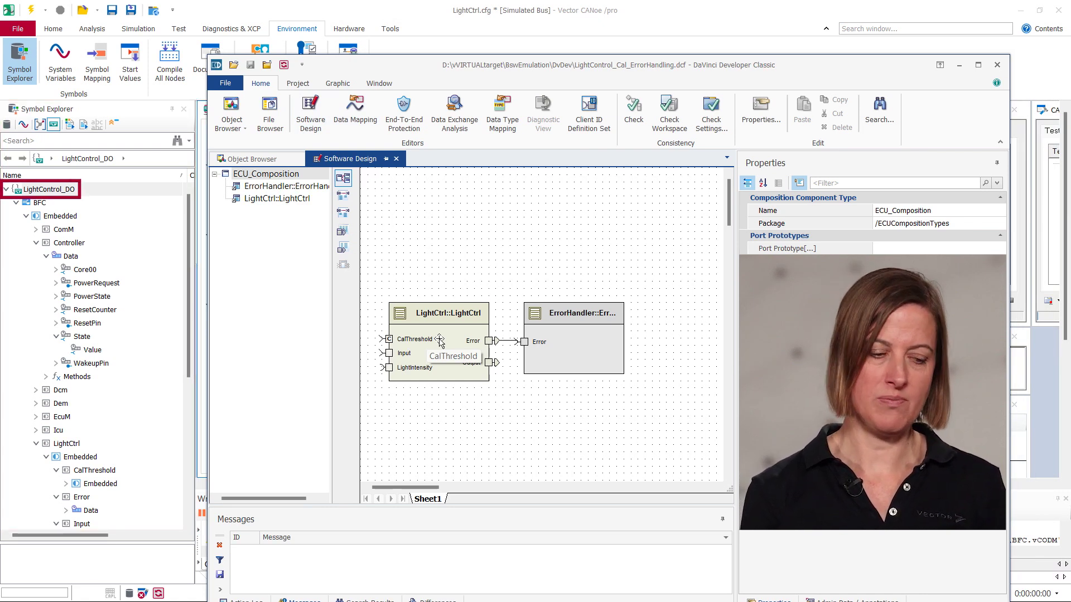
# - Start the CANoe measurement so the panel, car view and traces go live
pyautogui.click(218, 460)
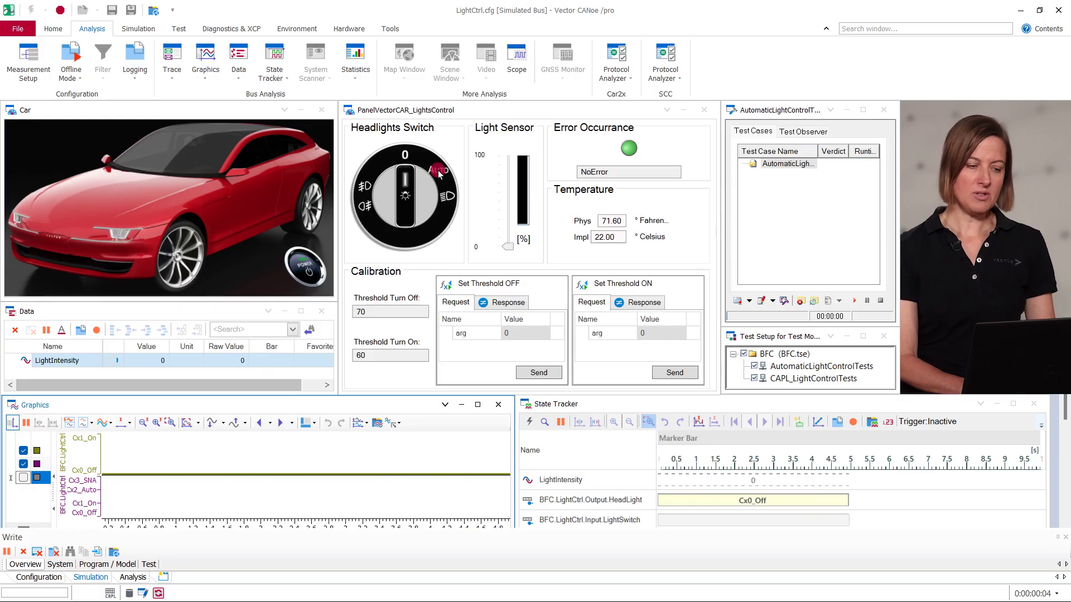
# - Set headlights to Auto, vary the light sensor, and send a turn-on threshold of 90
pyautogui.click(435, 176)
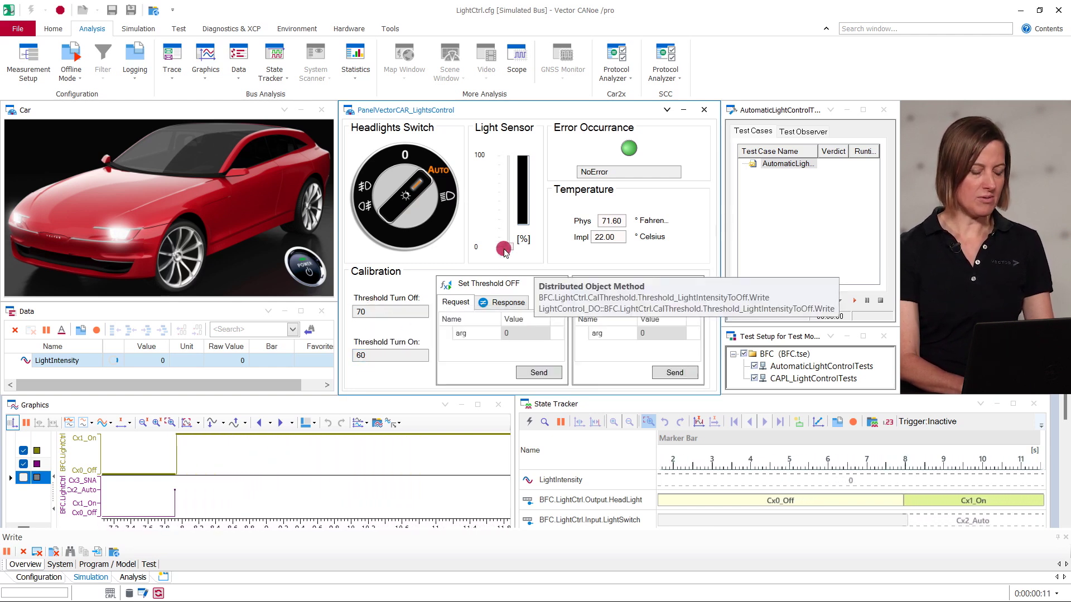
pyautogui.moveTo(508, 246); pyautogui.dragTo(522, 173)
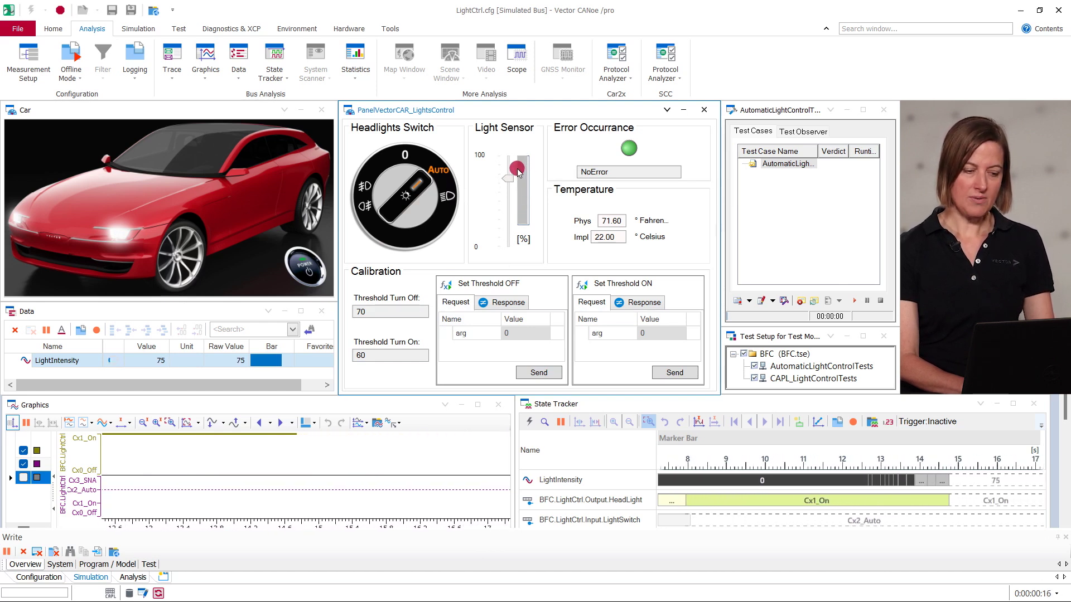
pyautogui.moveTo(518, 171); pyautogui.dragTo(513, 187)
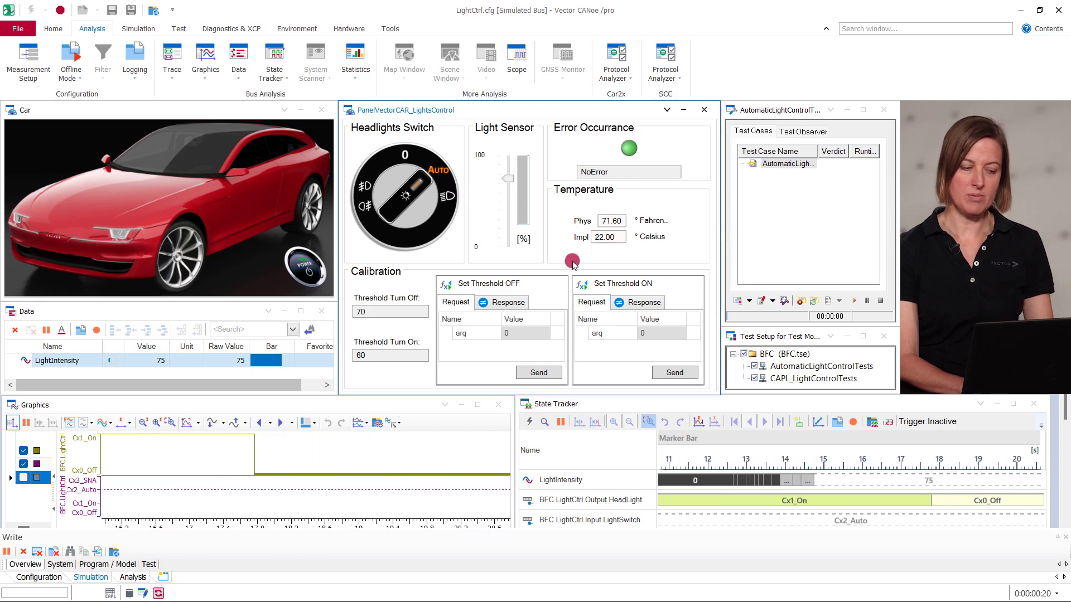
pyautogui.click(648, 332)
pyautogui.write('90')
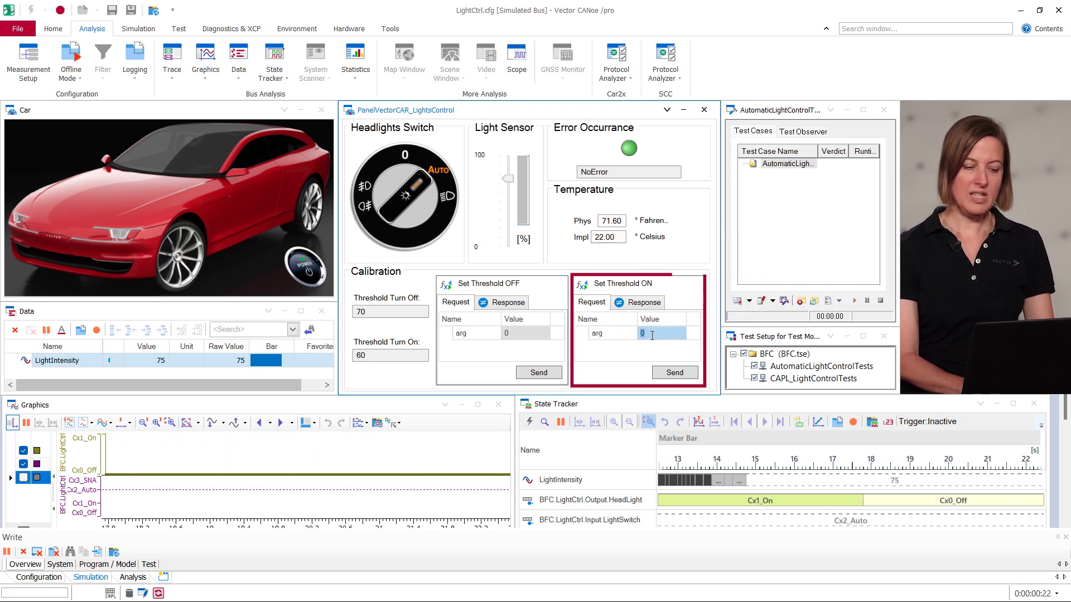
pyautogui.click(667, 377)
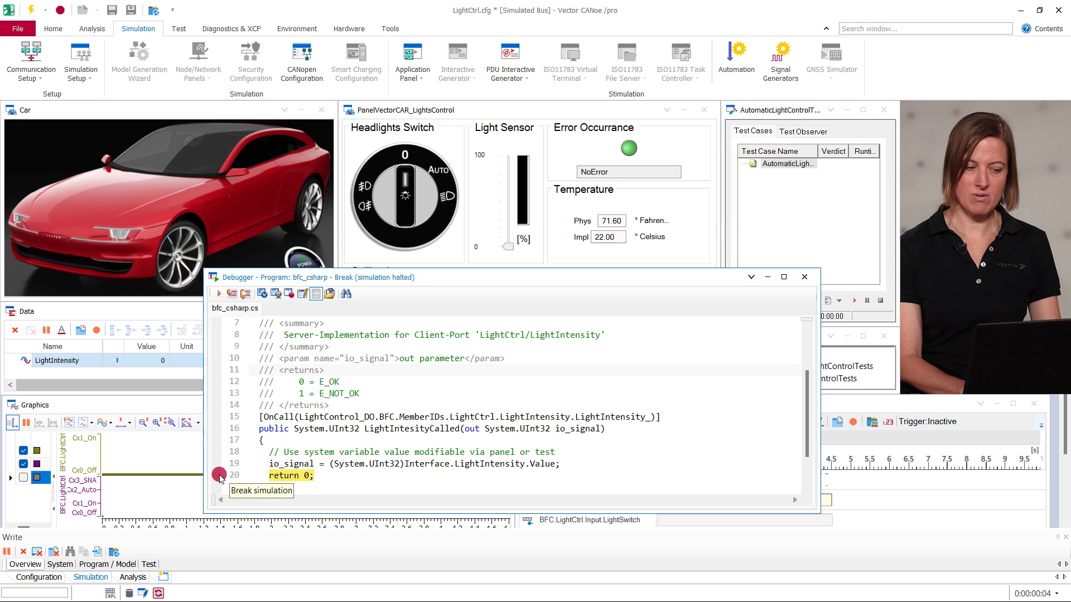
# - Resume debugging, adjust the light sensor, and set a breakpoint on line 20's return
pyautogui.click(221, 297)
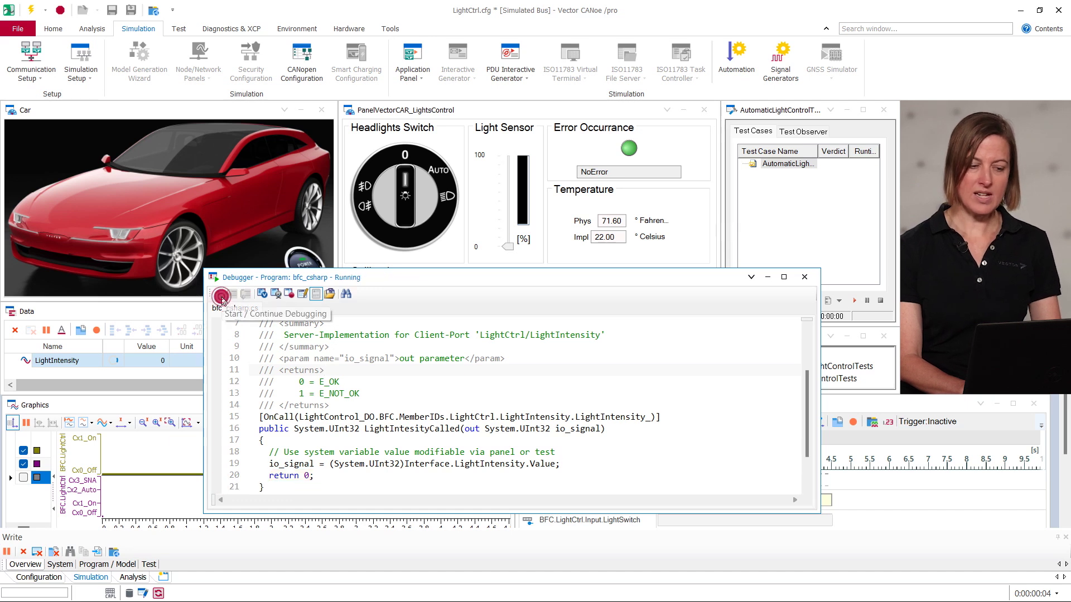
pyautogui.moveTo(511, 193)
pyautogui.mouseDown()
pyautogui.moveTo(510, 246)
pyautogui.moveTo(508, 183)
pyautogui.mouseUp()
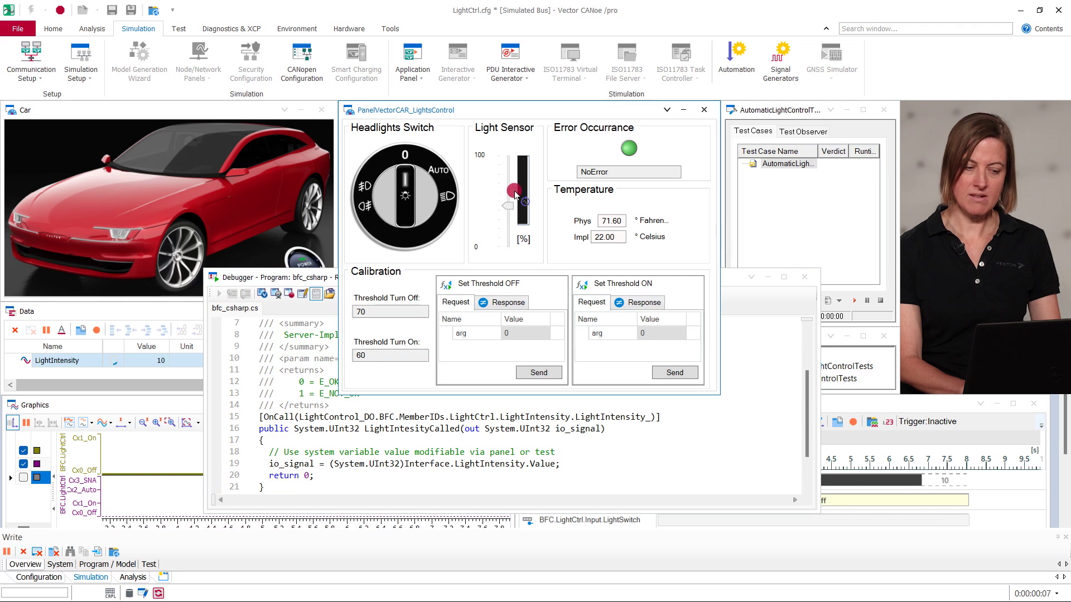
pyautogui.click(275, 283)
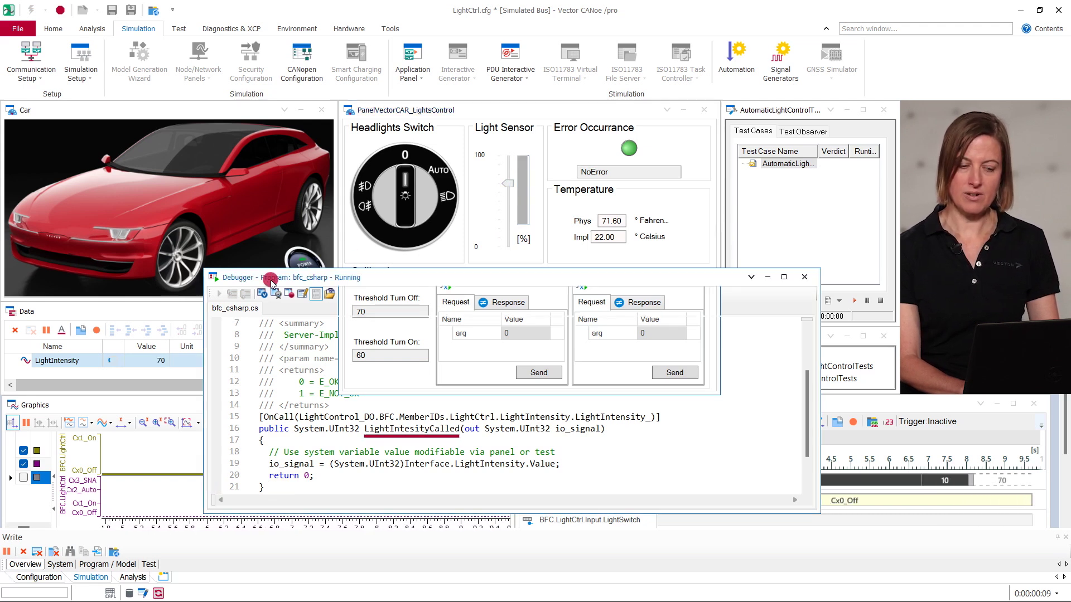
pyautogui.click(214, 475)
pyautogui.moveTo(536, 464)
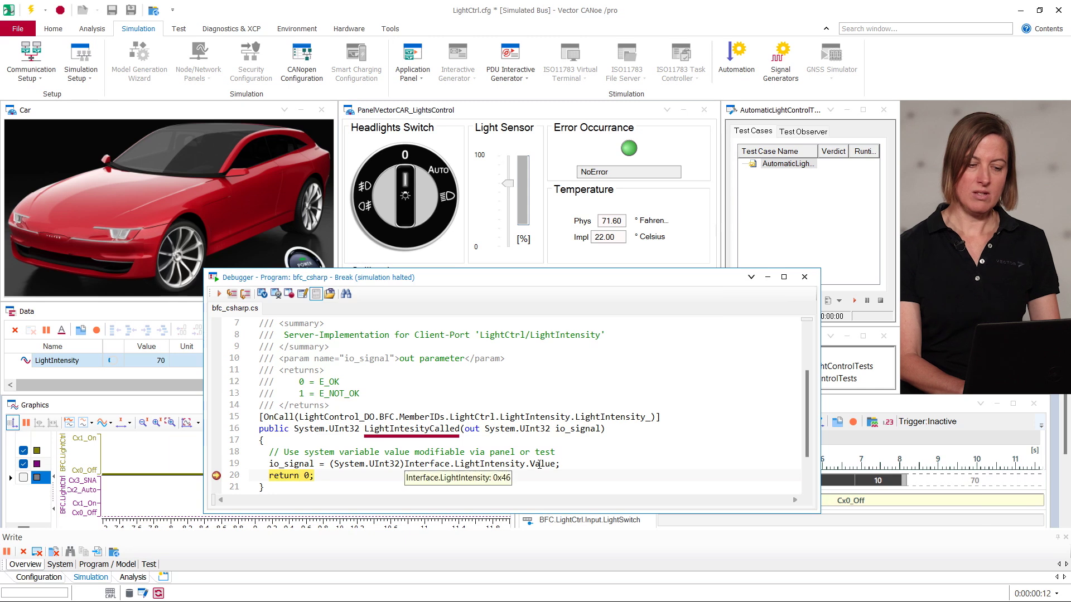